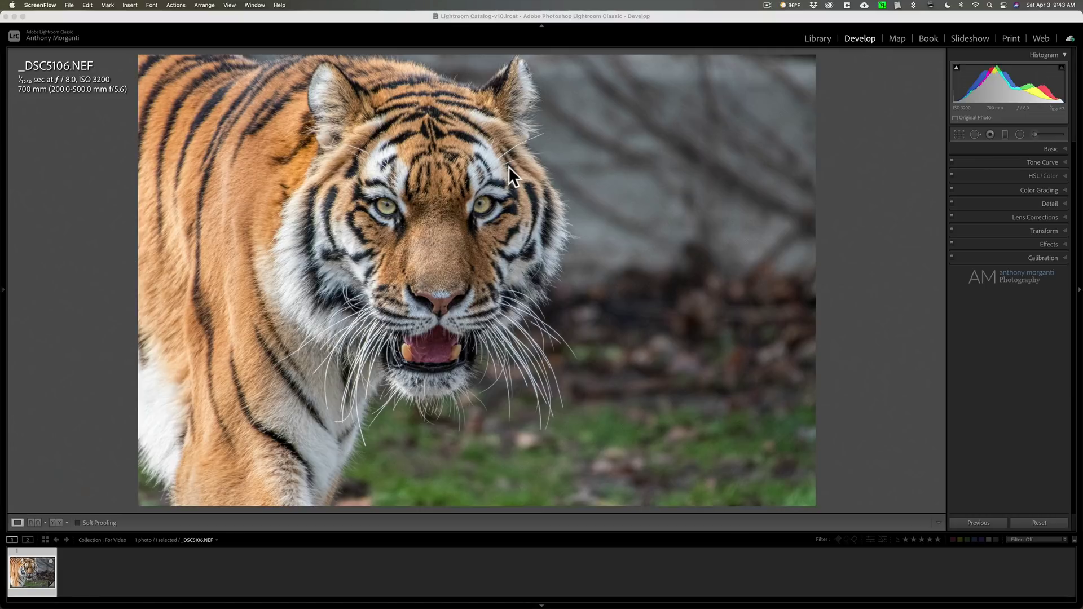
# Switch to the browser showing the 'VERY DISAPPOINTED in Denoise AI ver 3.0.2' article.
pyautogui.press('super+Tab')
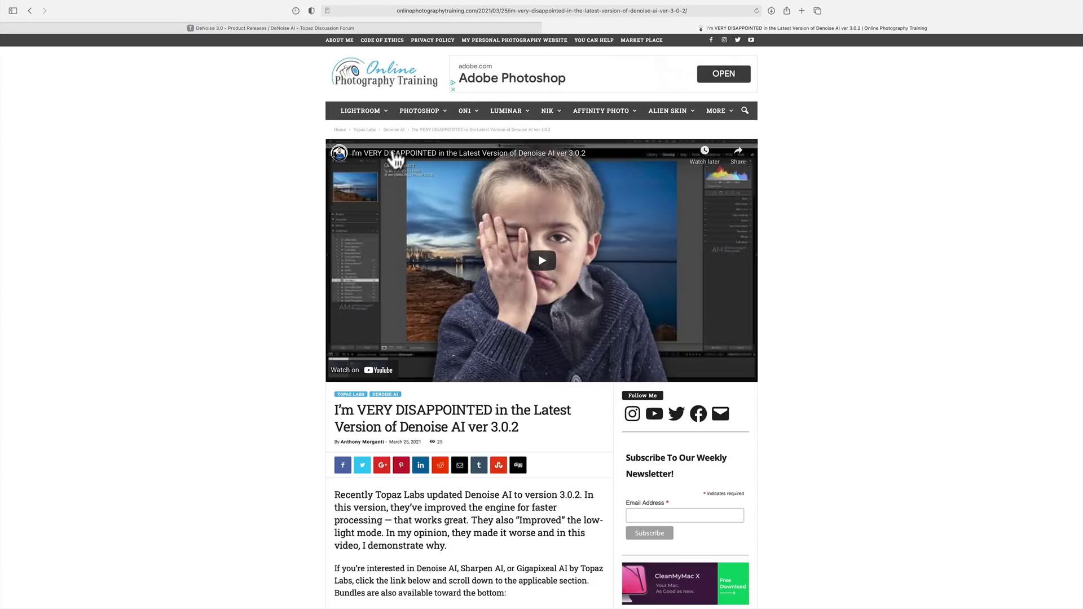
pyautogui.click(363, 27)
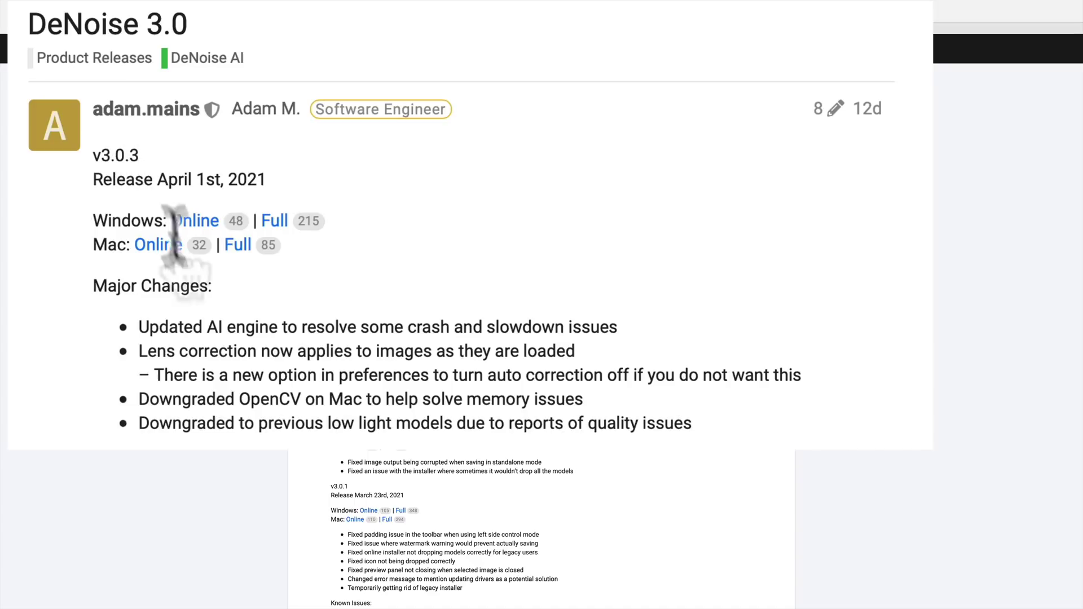
pyautogui.moveTo(140, 425); pyautogui.dragTo(705, 424)
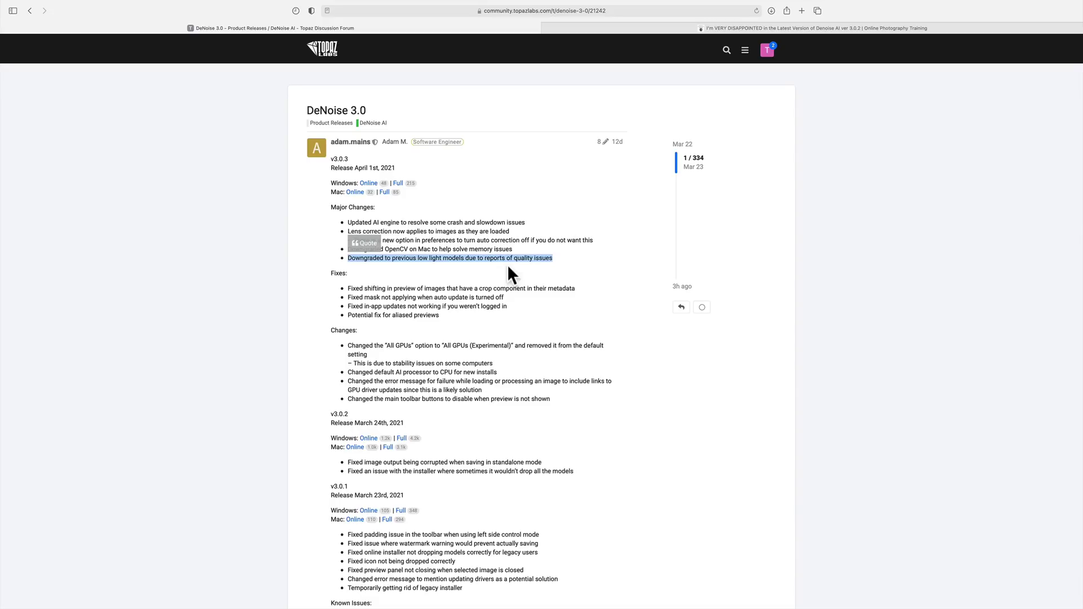
pyautogui.click(419, 259)
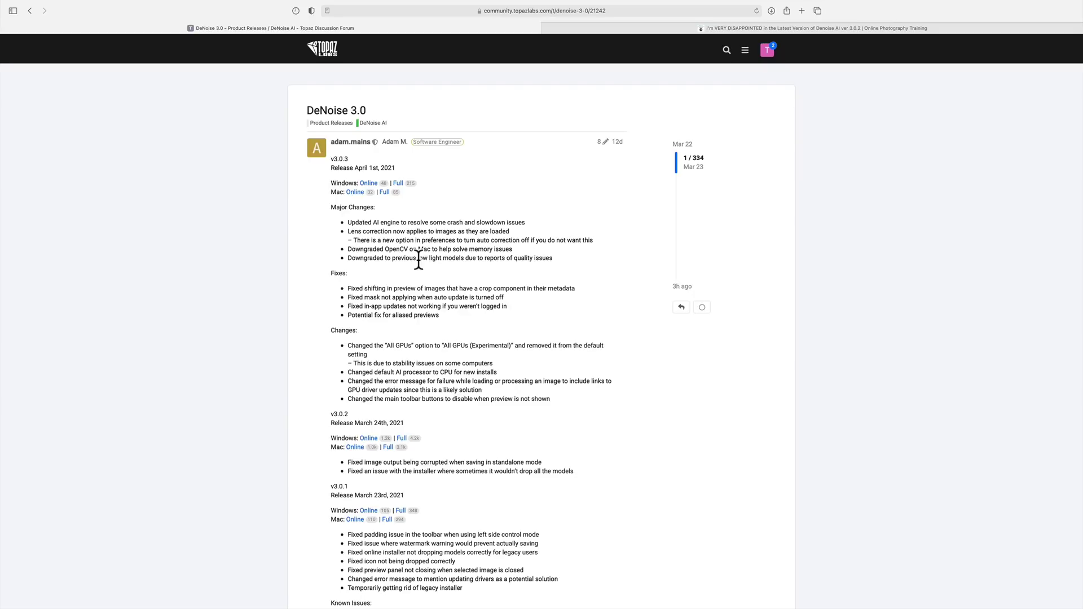
pyautogui.click(658, 28)
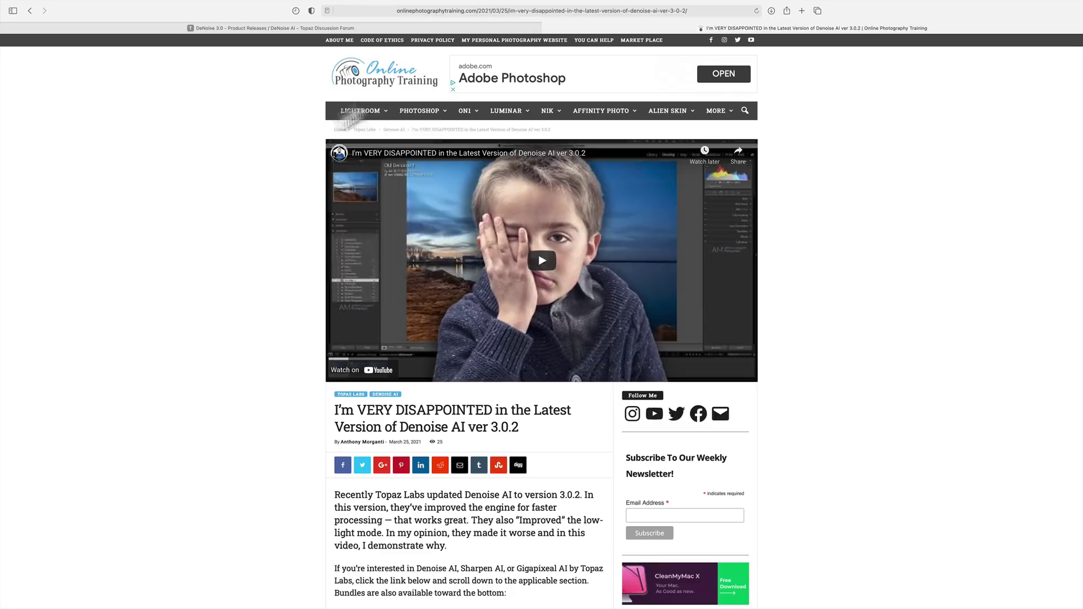
# Switch to the DeNoise 3.0 forum thread tab in the browser.
pyautogui.click(388, 26)
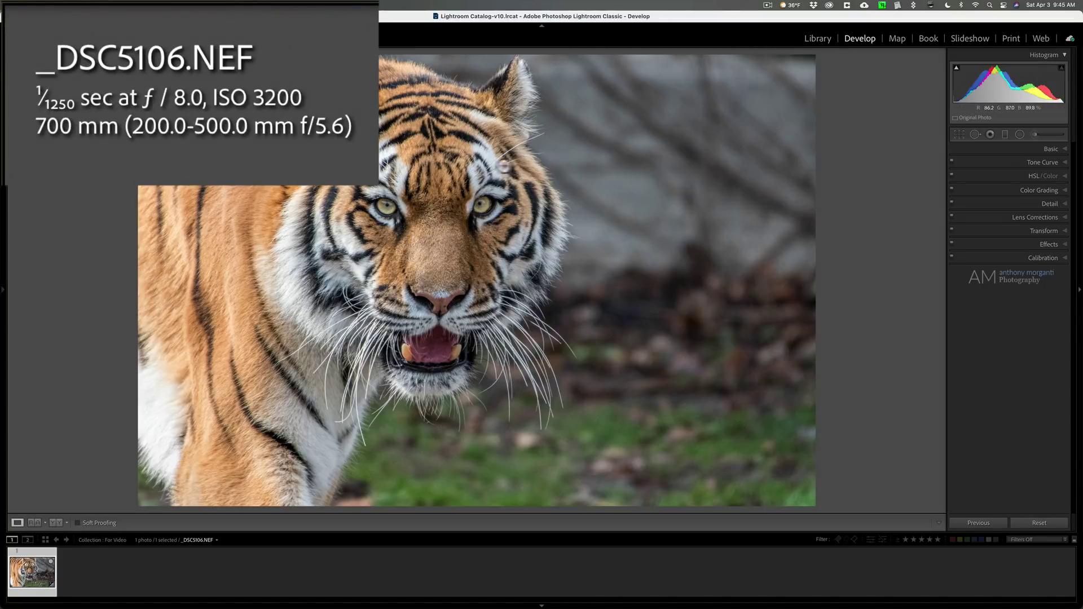
pyautogui.click(567, 175)
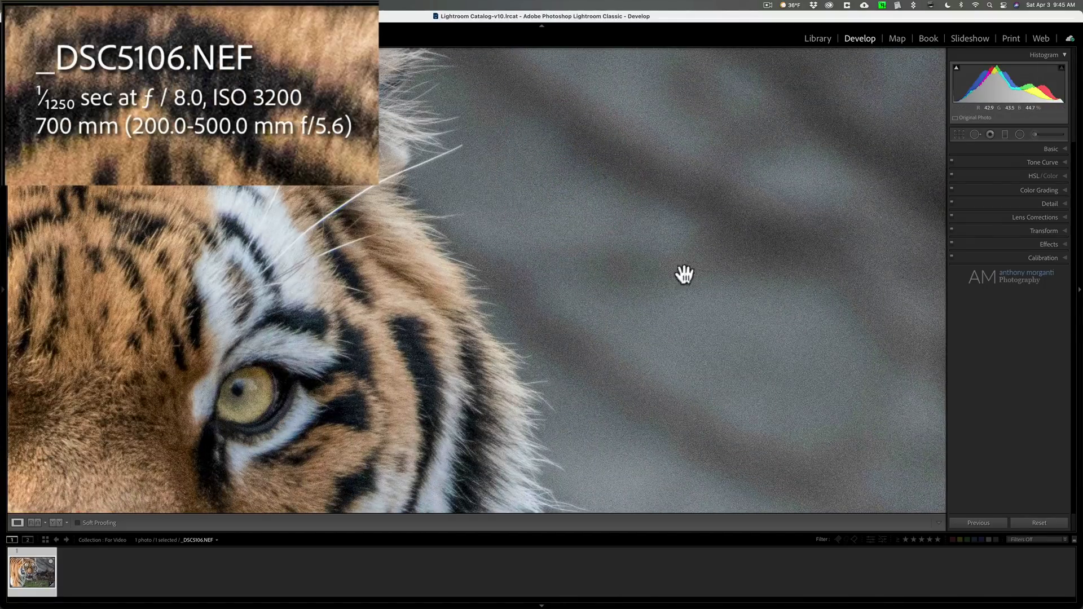
pyautogui.click(520, 279)
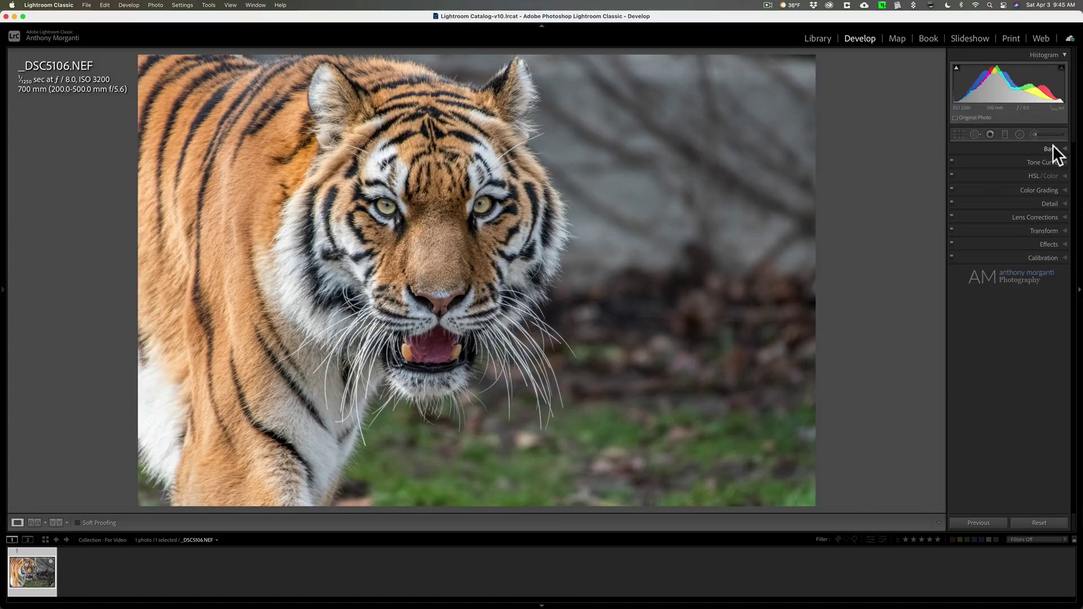
pyautogui.click(959, 135)
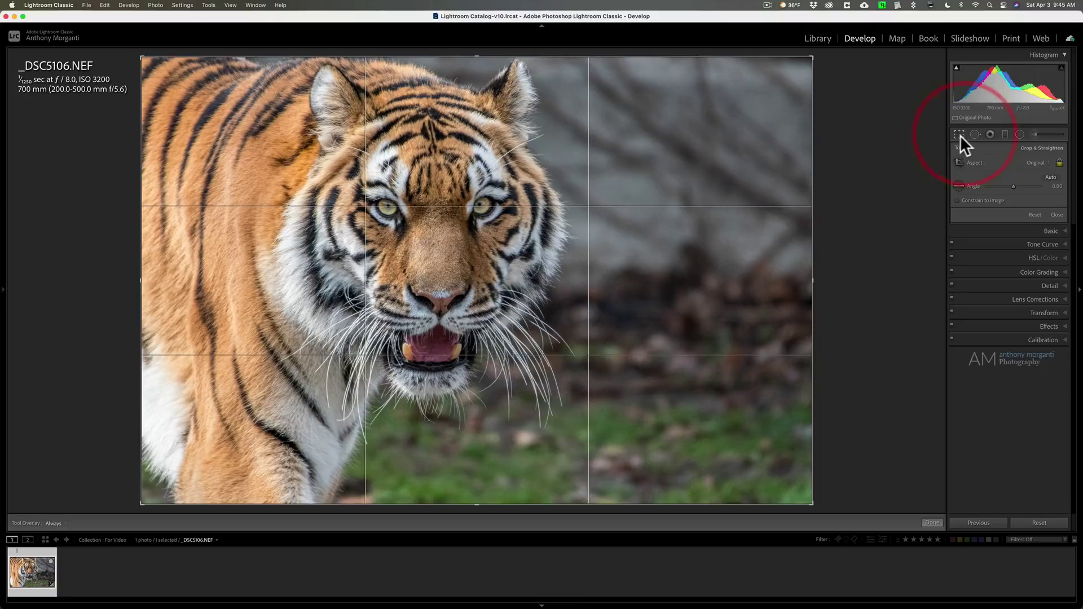
pyautogui.click(960, 134)
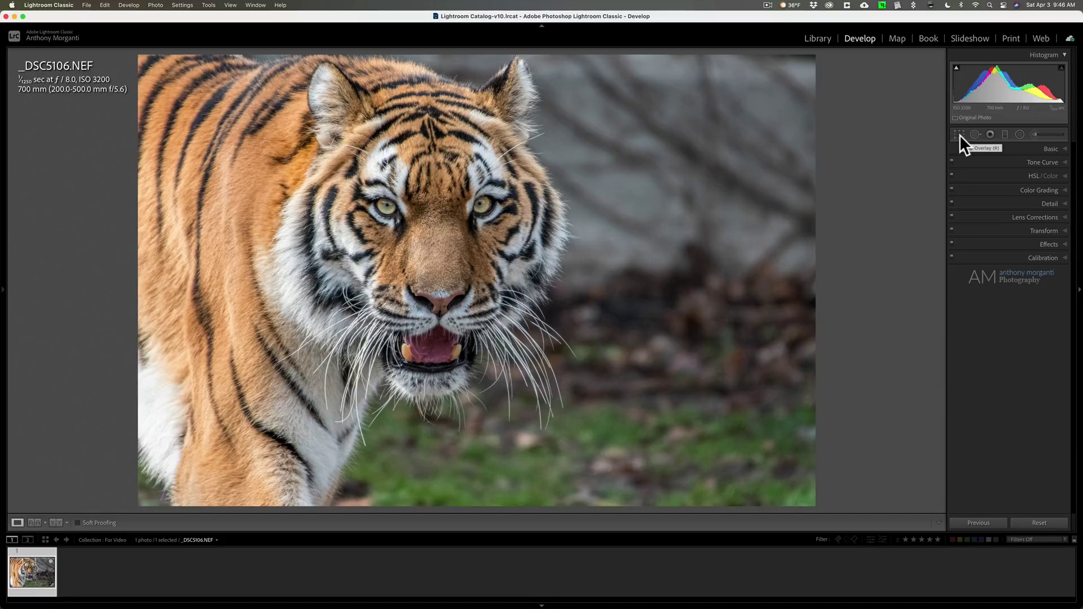
# Send the tiger photo to Topaz DeNoise AI from the photo's Edit In menu.
pyautogui.rightClick(562, 150)
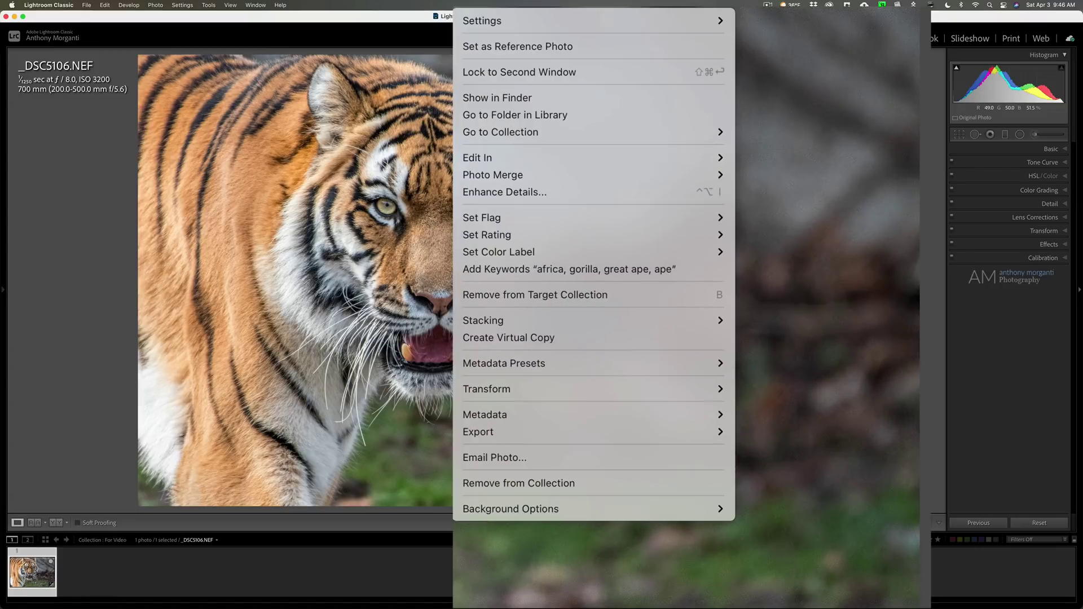
pyautogui.moveTo(553, 160)
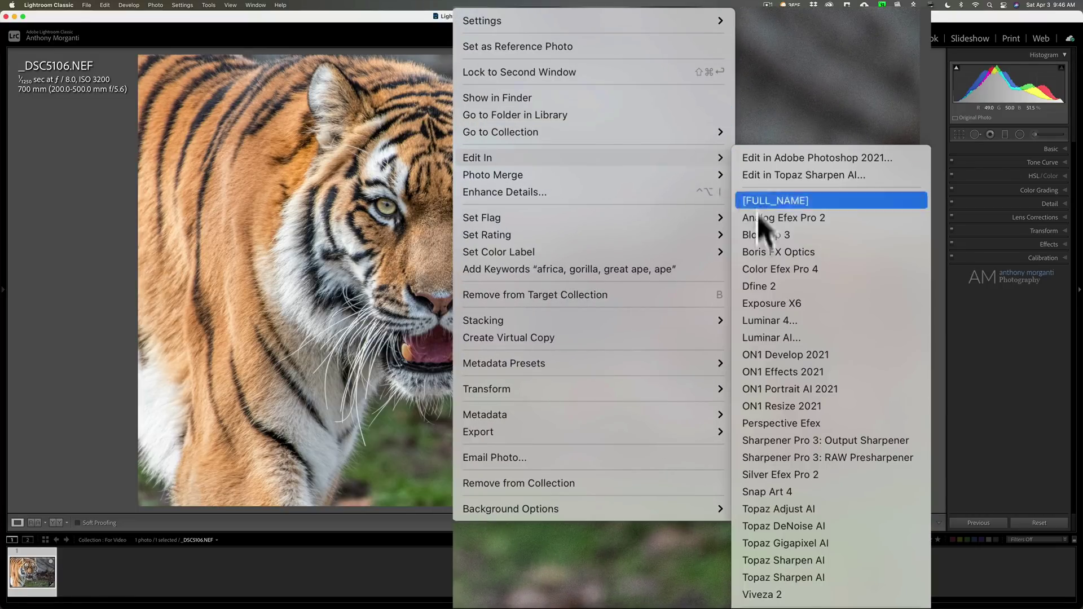
pyautogui.click(800, 526)
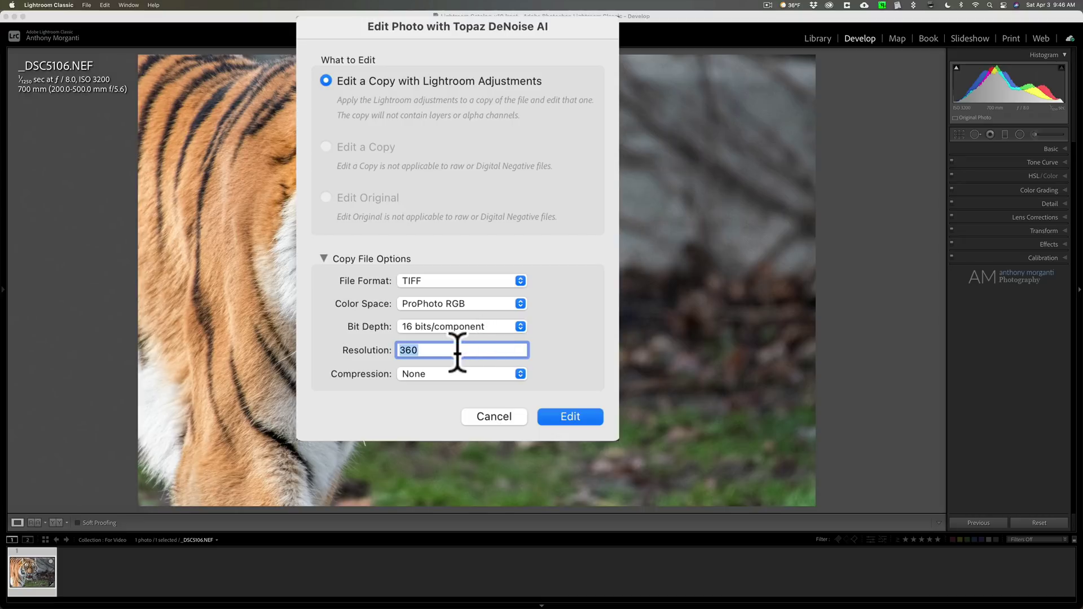
# Edit a TIFF copy with adjustments and pan the four-way comparison to the tiger's mouth.
pyautogui.click(566, 415)
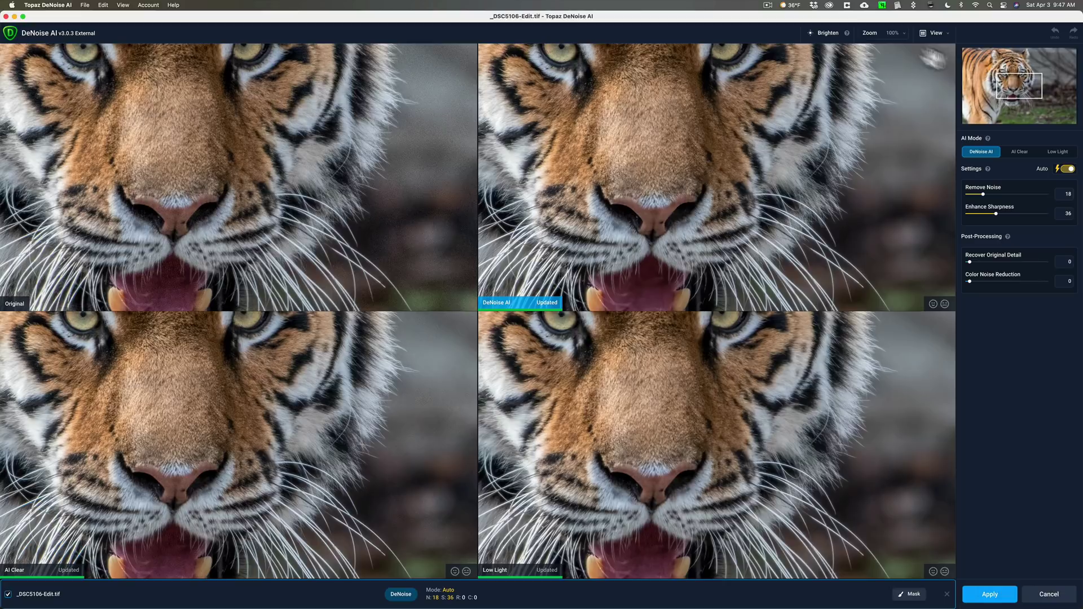
pyautogui.moveTo(1019, 85); pyautogui.dragTo(1026, 74)
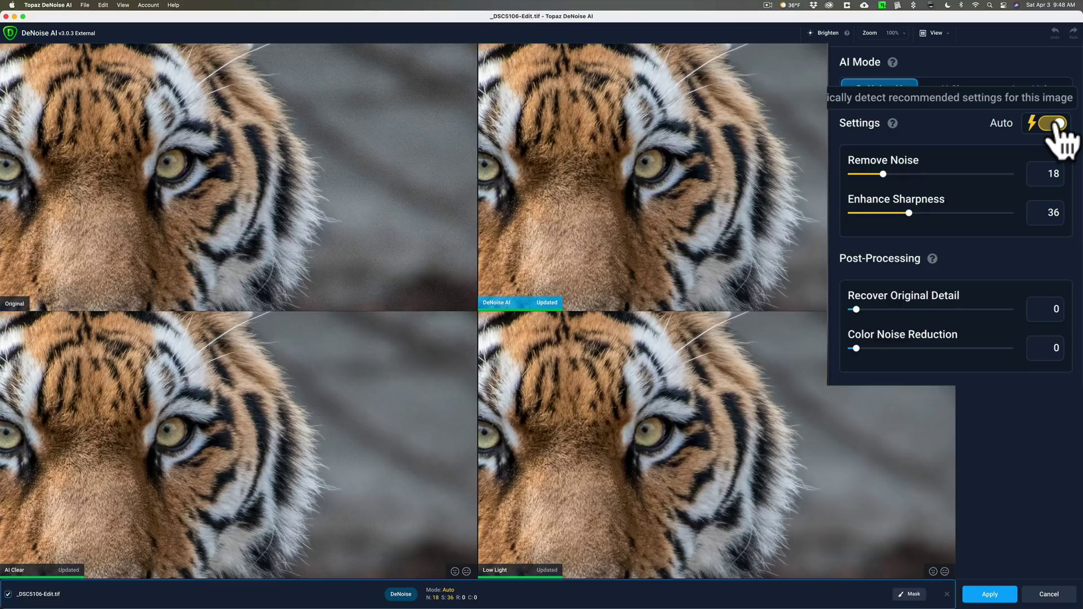
# Preview the AI Clear and Low Light models, then return to DeNoise AI.
pyautogui.click(957, 90)
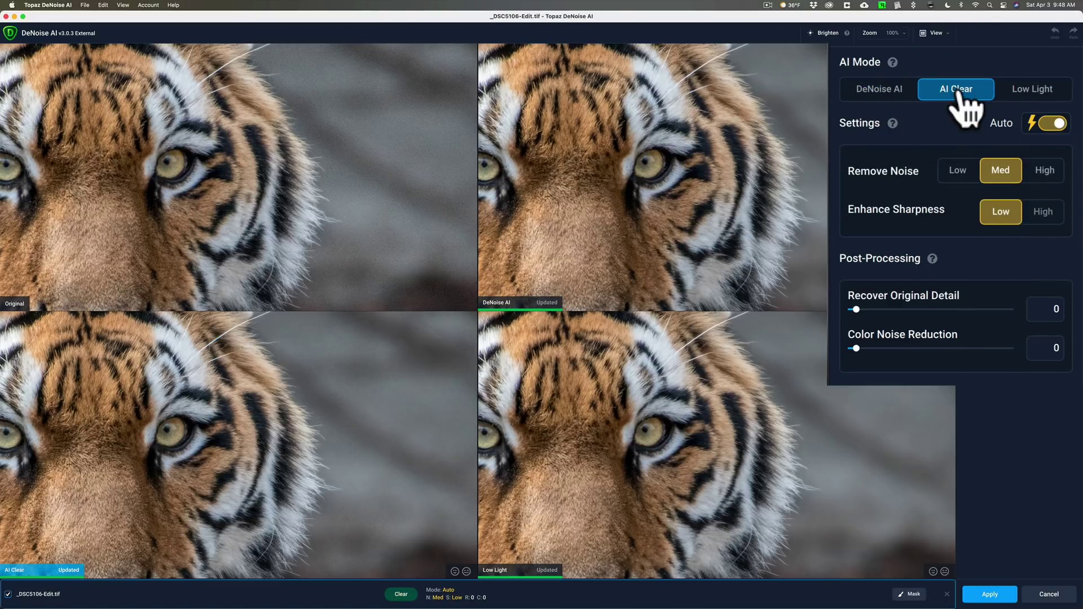
pyautogui.click(1035, 90)
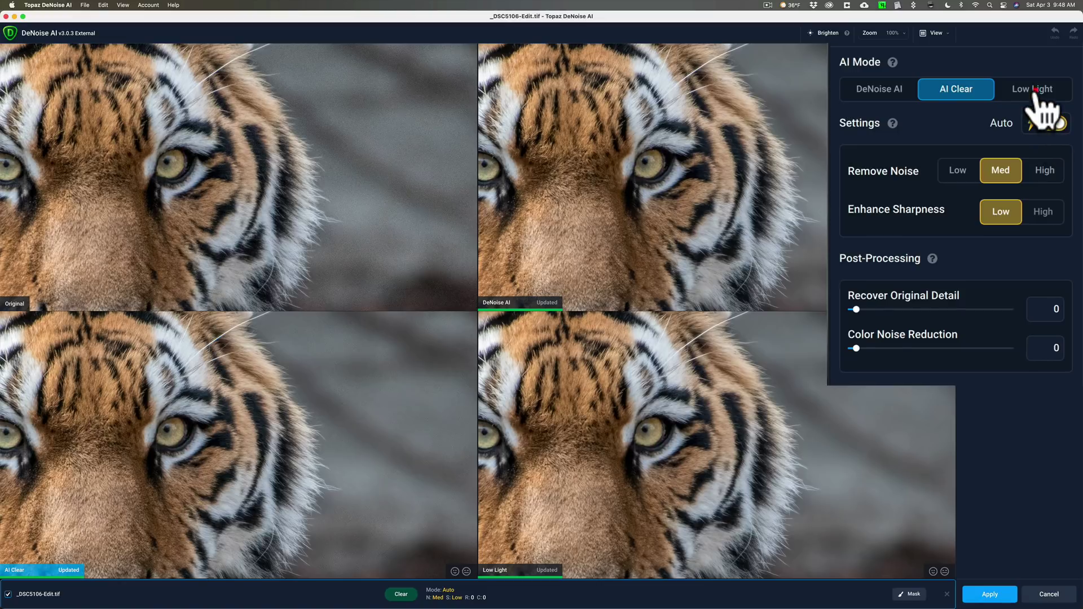
pyautogui.click(885, 89)
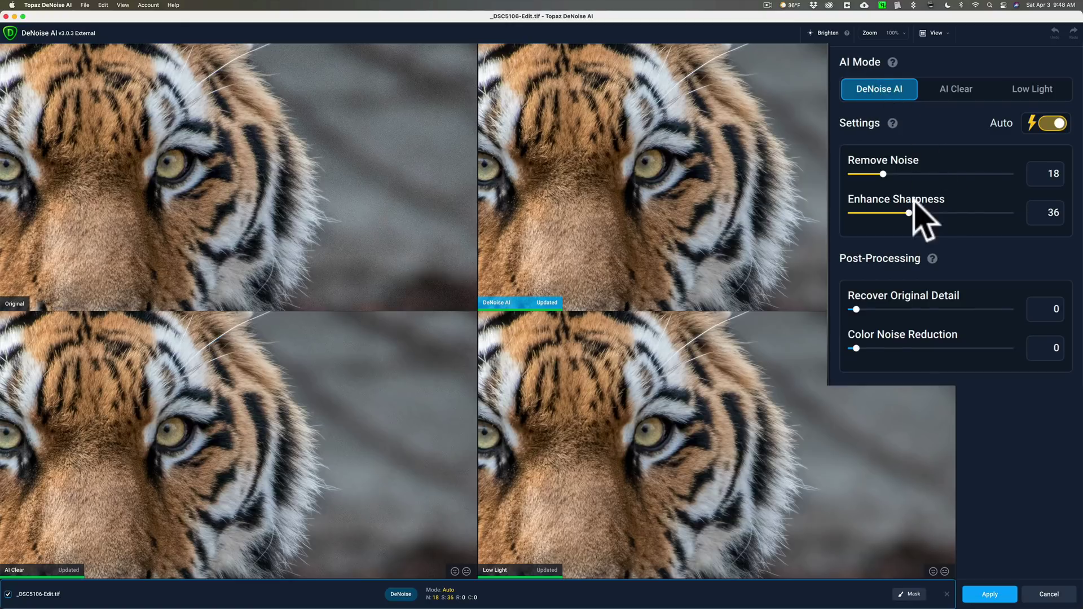
# Set Remove Noise to 47 and Enhance Sharpness to 52.
pyautogui.click(912, 174)
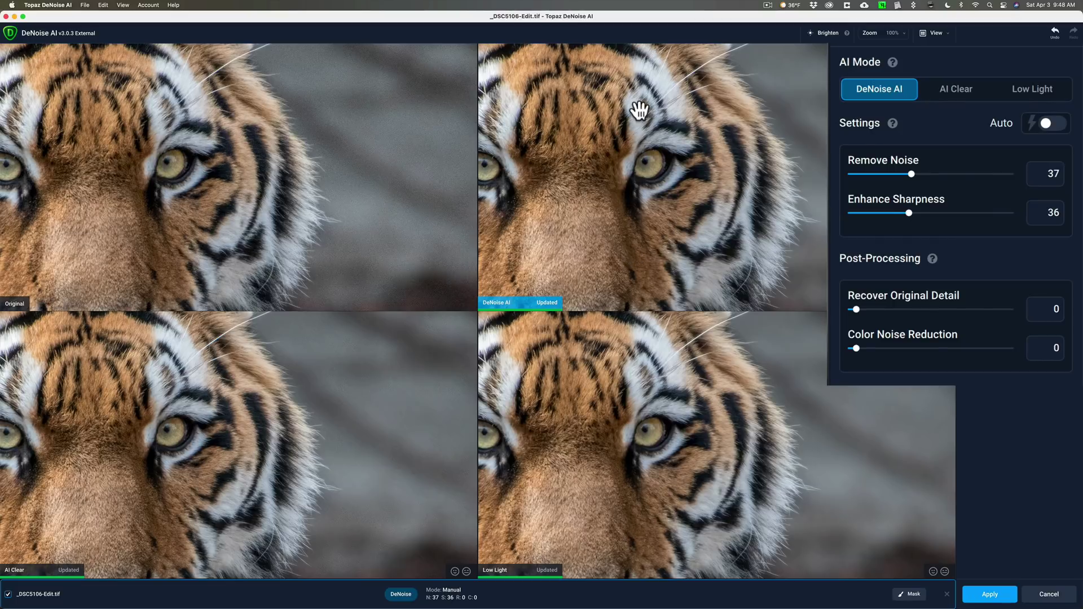
pyautogui.click(925, 174)
pyautogui.click(933, 212)
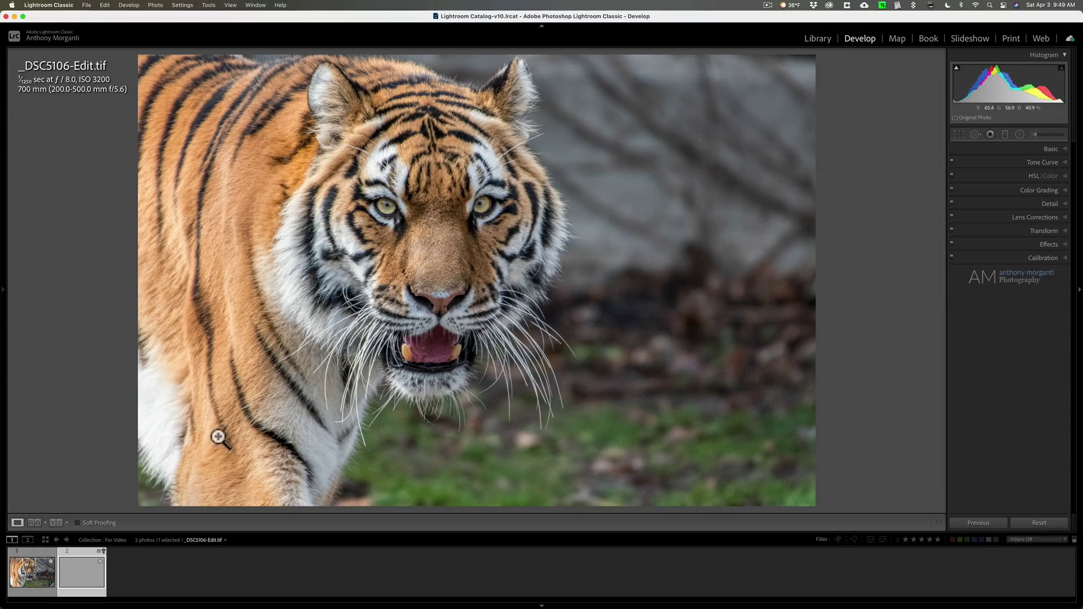
# Resolve the returned TIFF's metadata conflict by importing settings from disk.
pyautogui.click(76, 563)
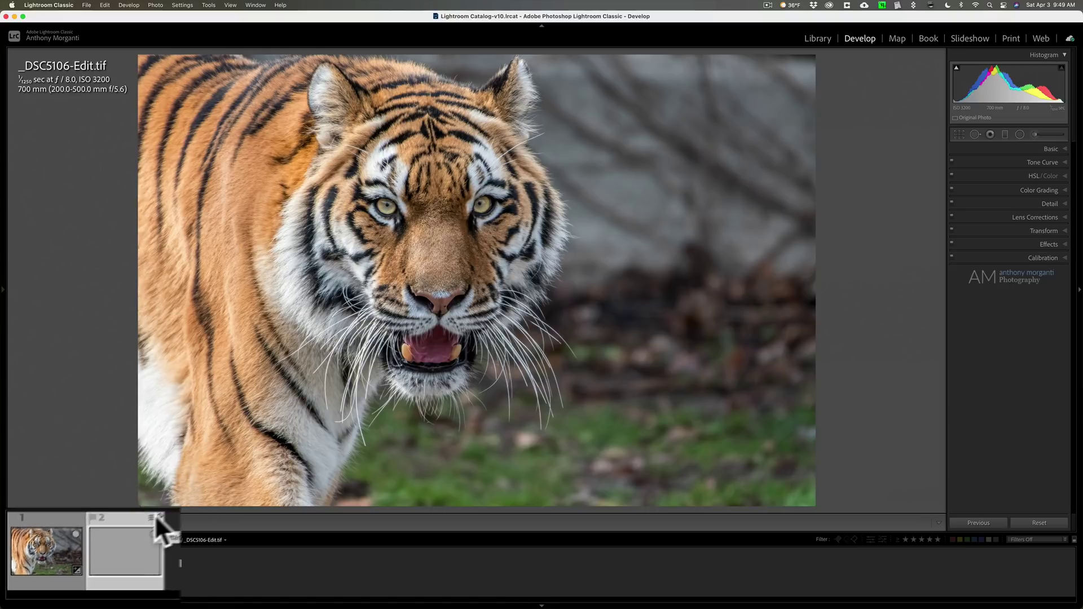
pyautogui.click(103, 551)
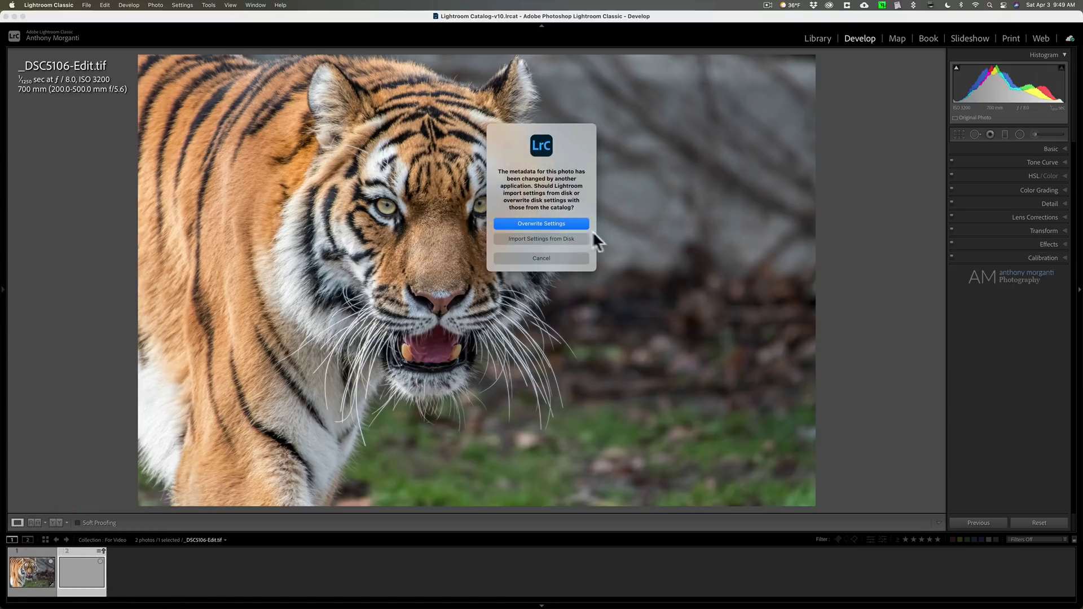
pyautogui.click(546, 239)
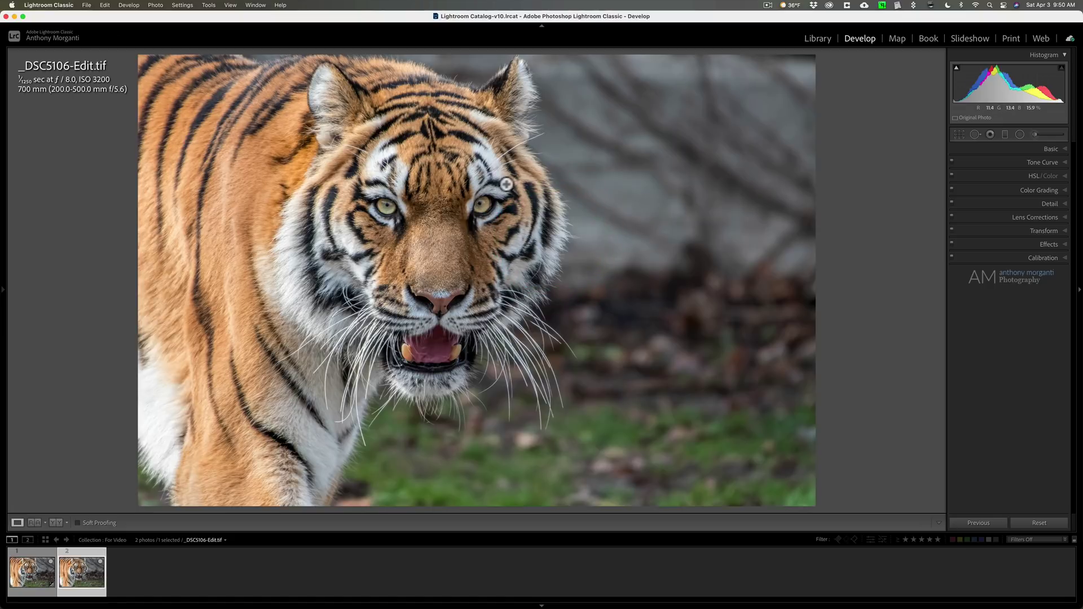
pyautogui.click(506, 197)
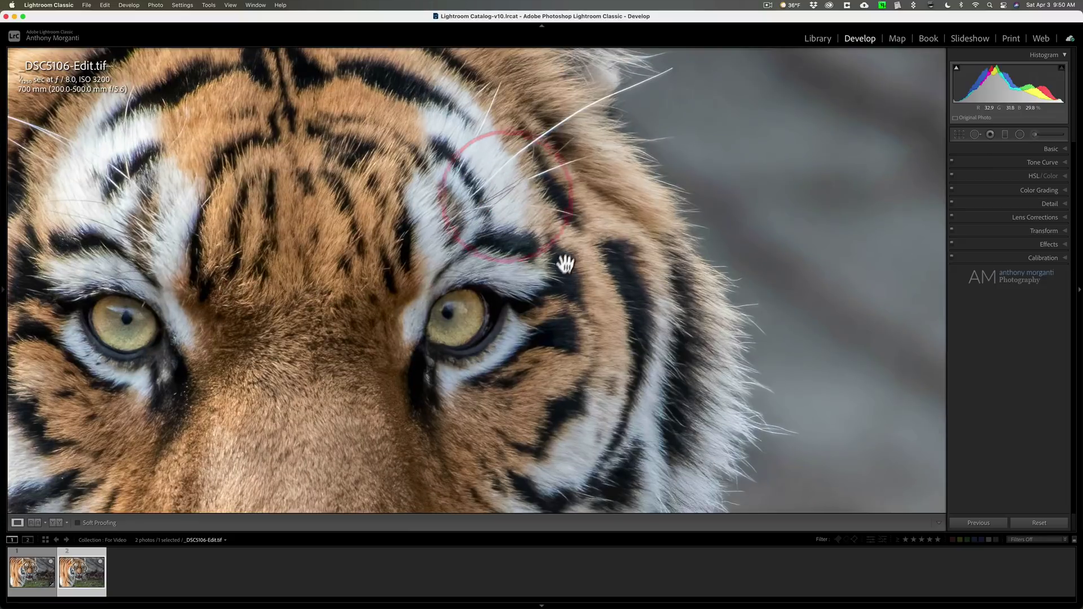
pyautogui.moveTo(560, 258); pyautogui.dragTo(387, 200)
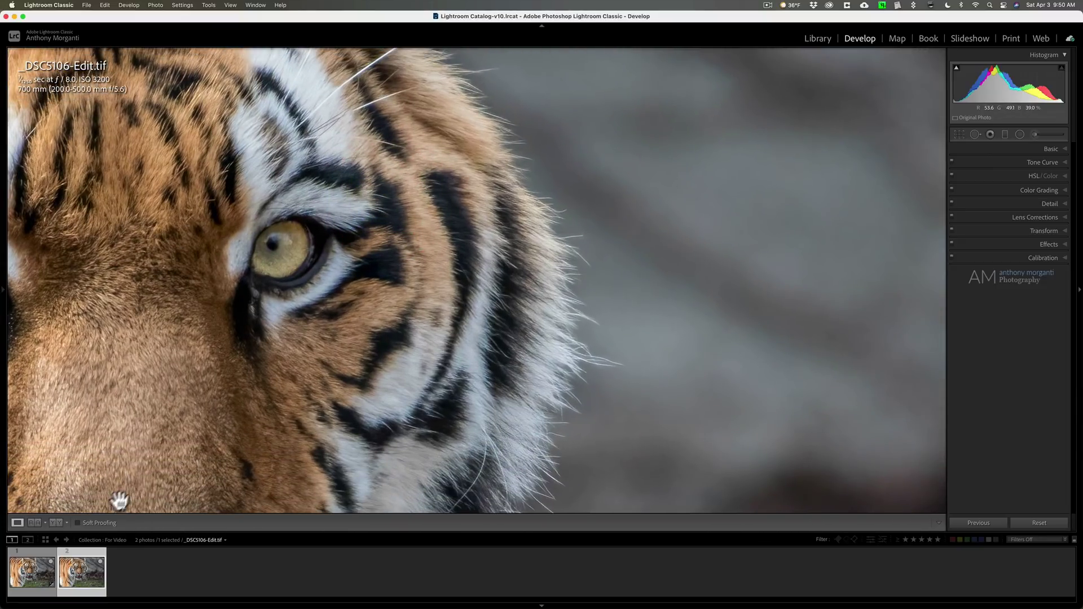
pyautogui.click(29, 581)
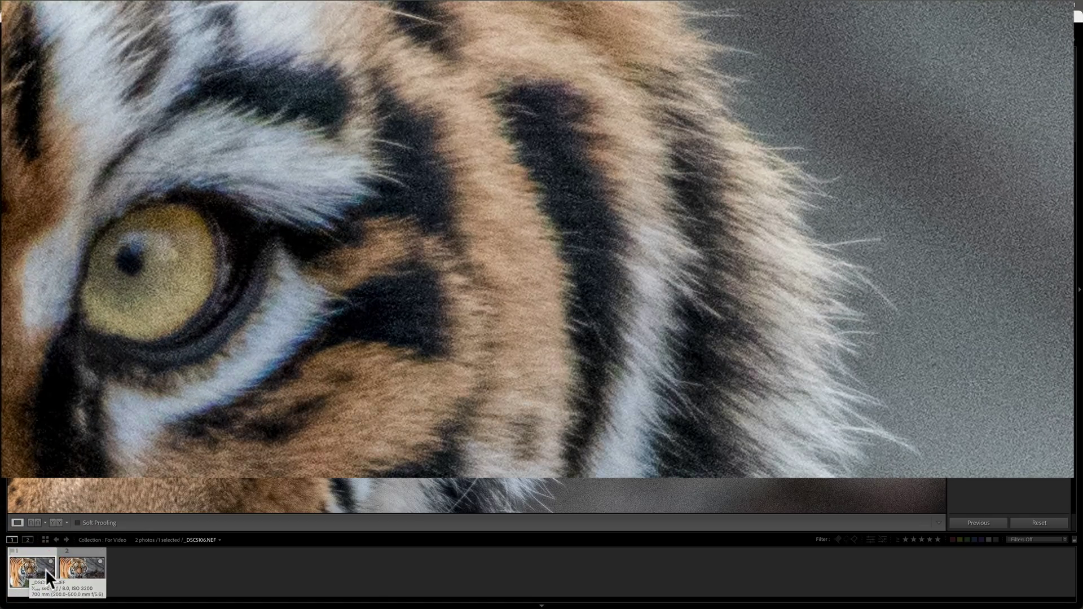
pyautogui.click(76, 569)
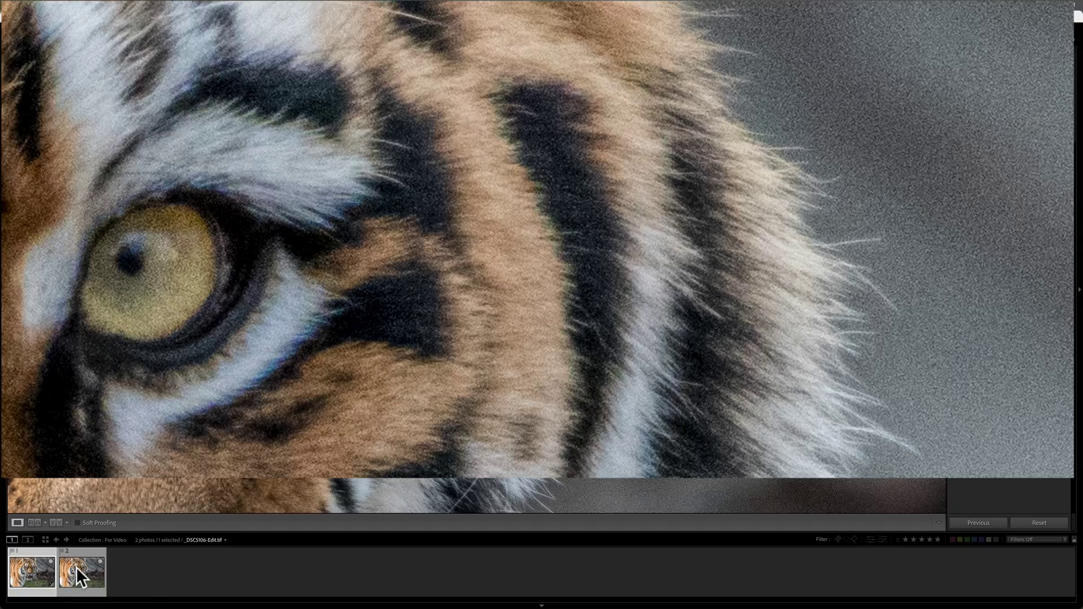
pyautogui.click(76, 569)
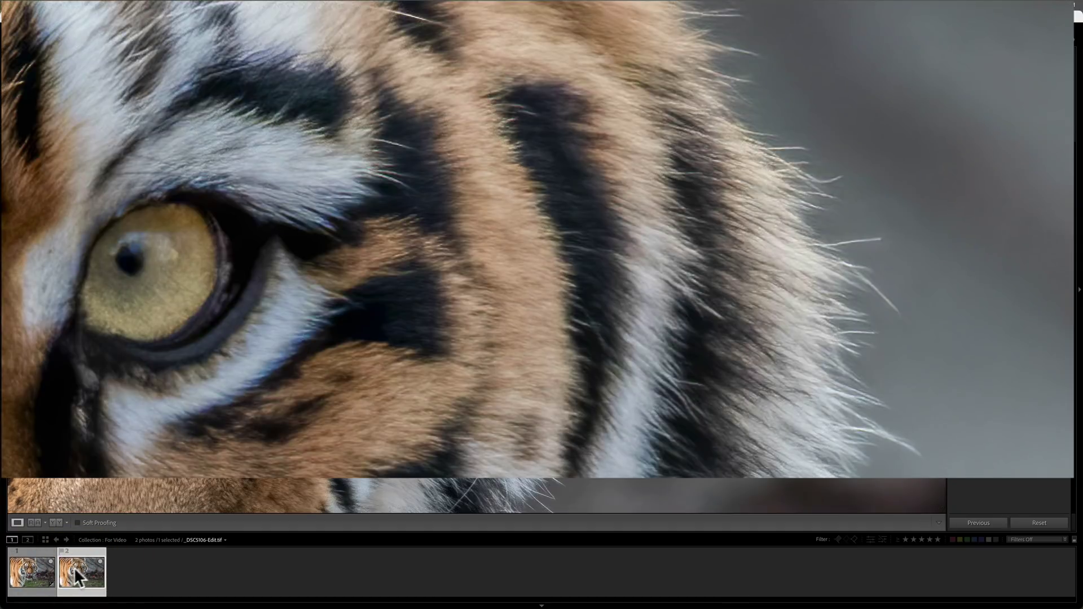
pyautogui.click(23, 572)
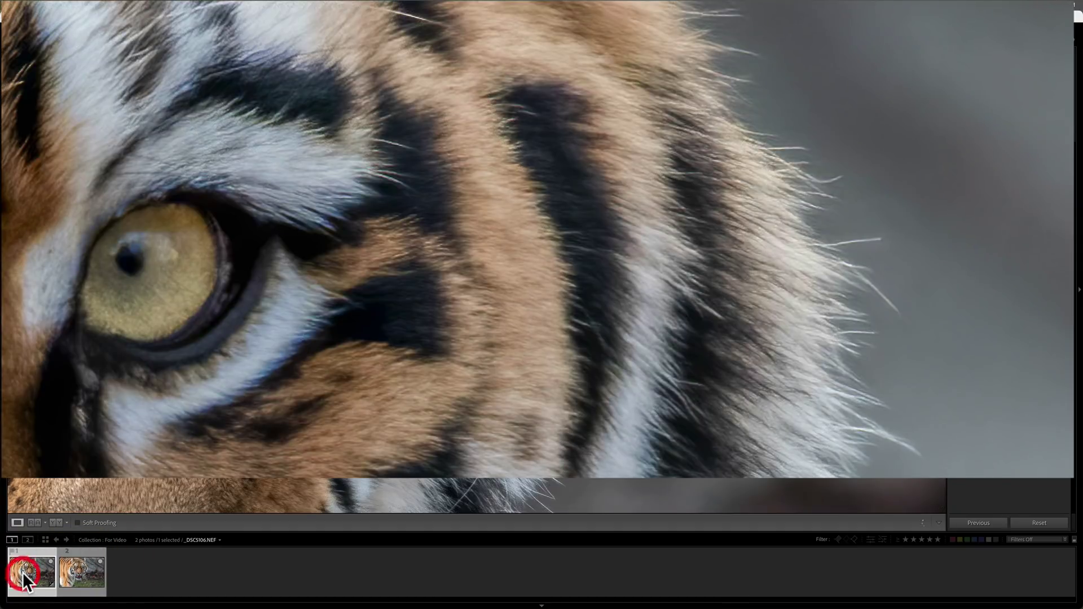
pyautogui.click(80, 573)
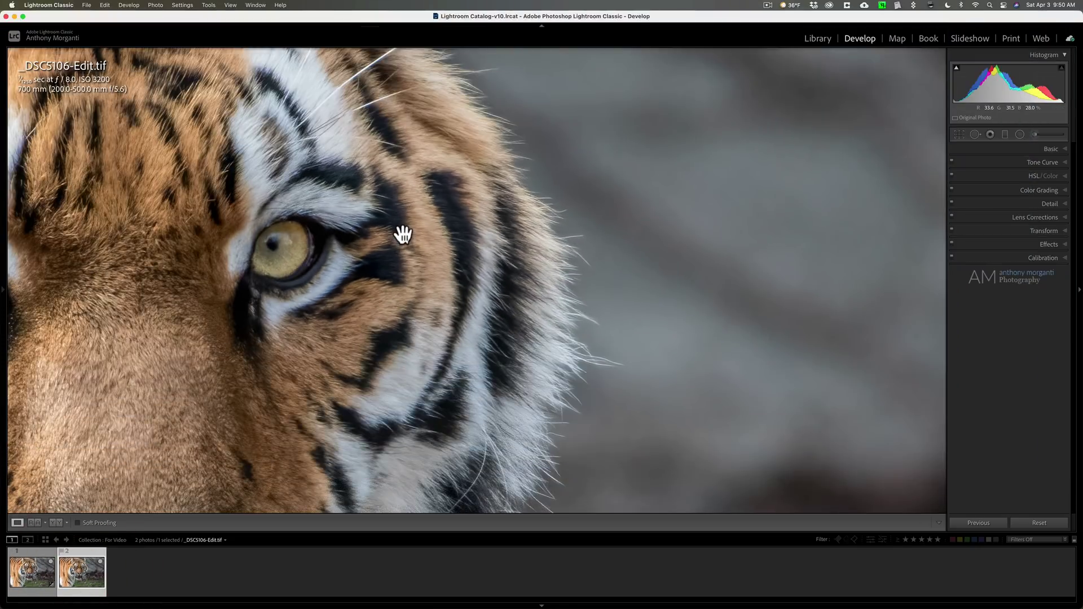
pyautogui.click(403, 235)
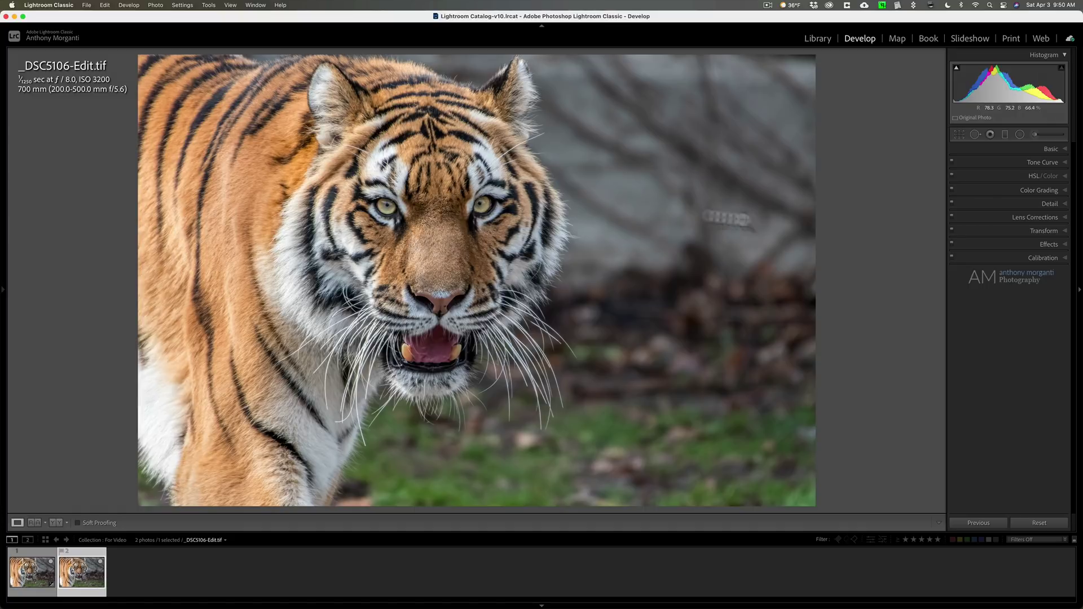
# Tighten the crop of _DSC5106-Edit.tif from the bottom-right corner.
pyautogui.click(959, 135)
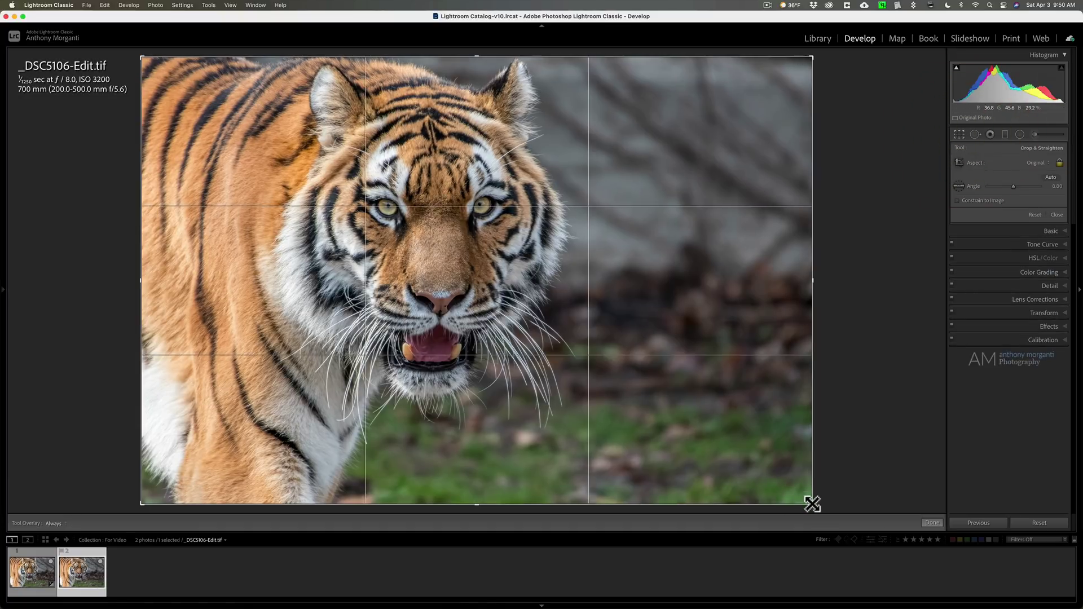
pyautogui.moveTo(812, 503); pyautogui.dragTo(779, 476)
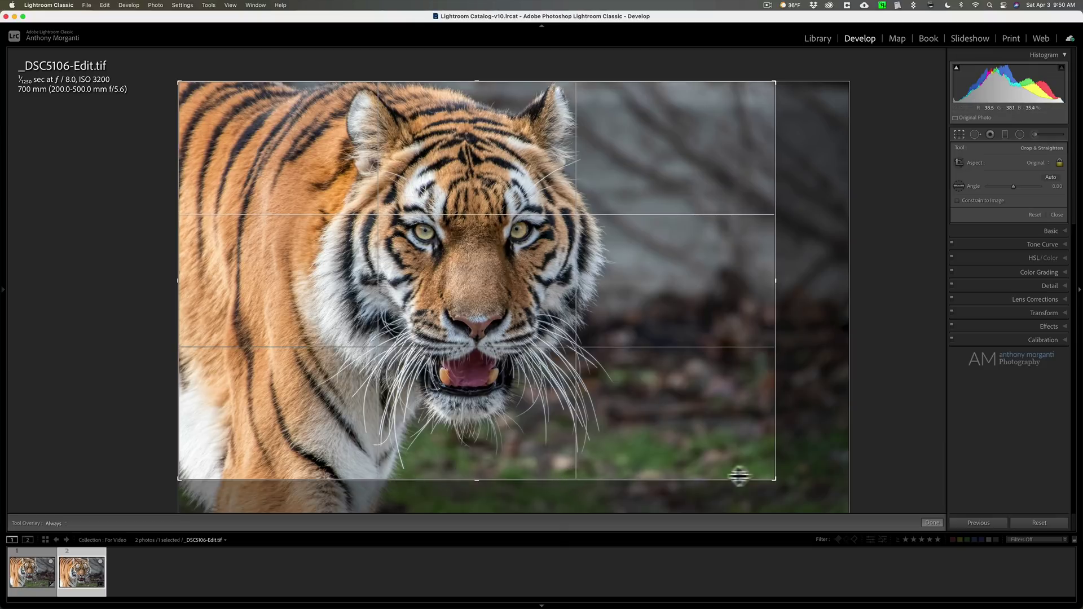
pyautogui.moveTo(775, 480); pyautogui.dragTo(770, 475)
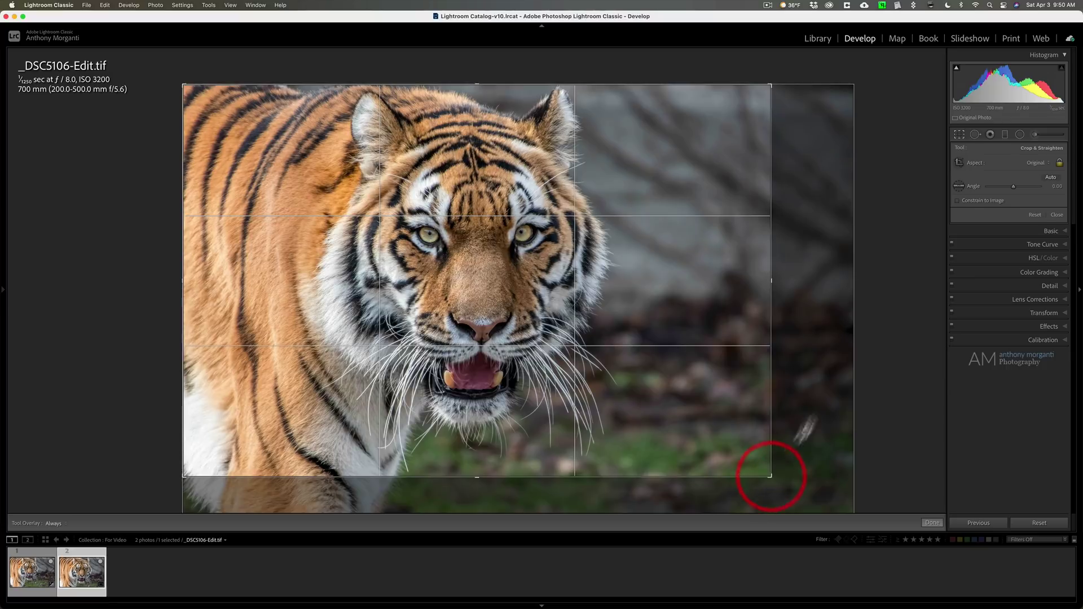
# Apply the crop, then set Contrast to +28 and Vibrance to +2 in the Basic panel.
pyautogui.click(963, 133)
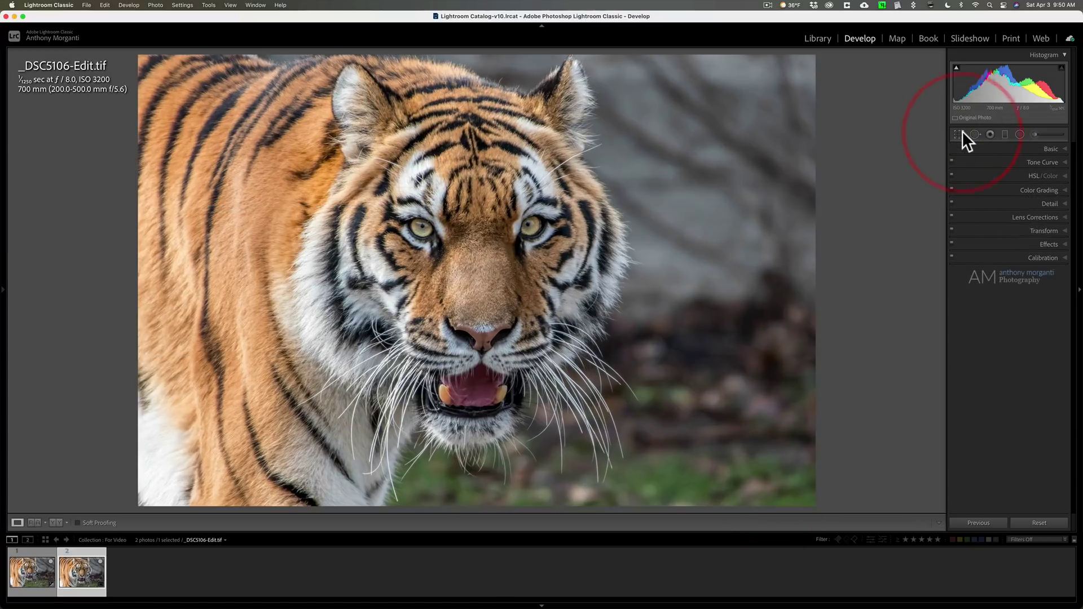
pyautogui.click(1050, 148)
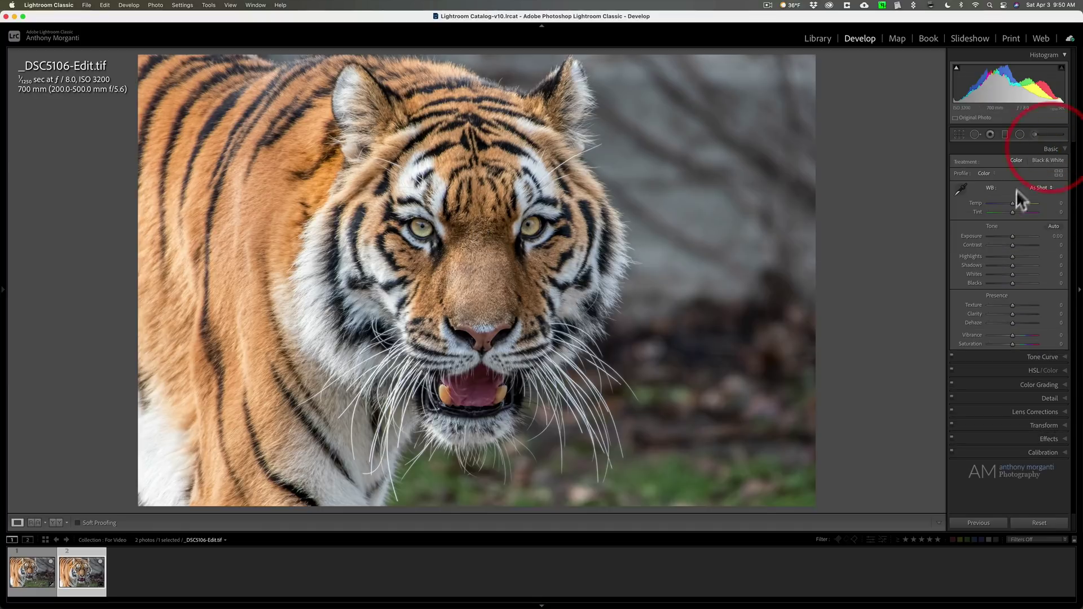
pyautogui.moveTo(1013, 243); pyautogui.dragTo(1019, 245)
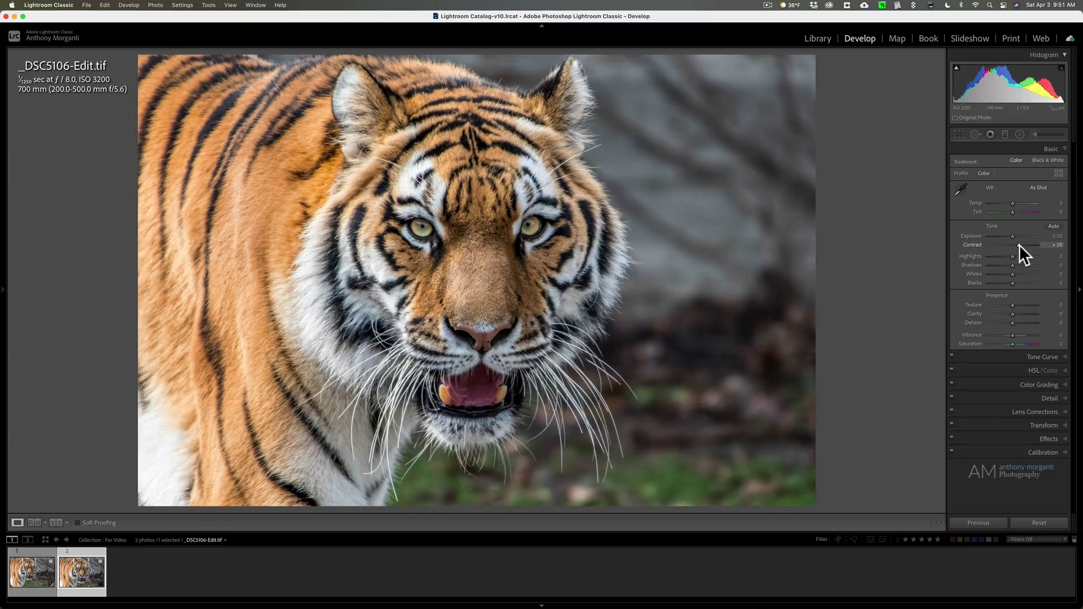
pyautogui.click(1014, 333)
pyautogui.click(1044, 150)
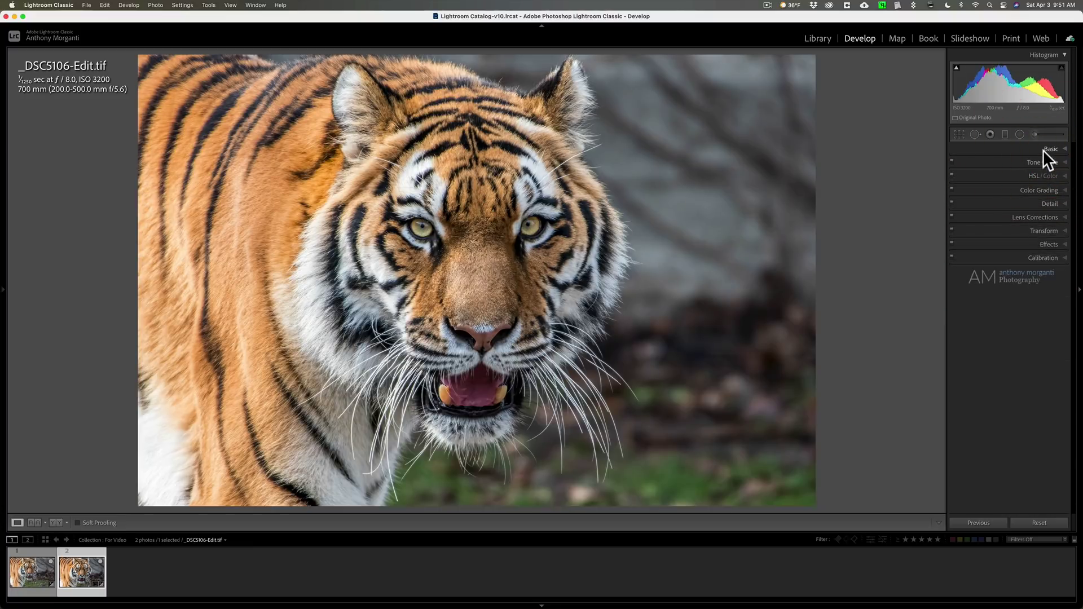